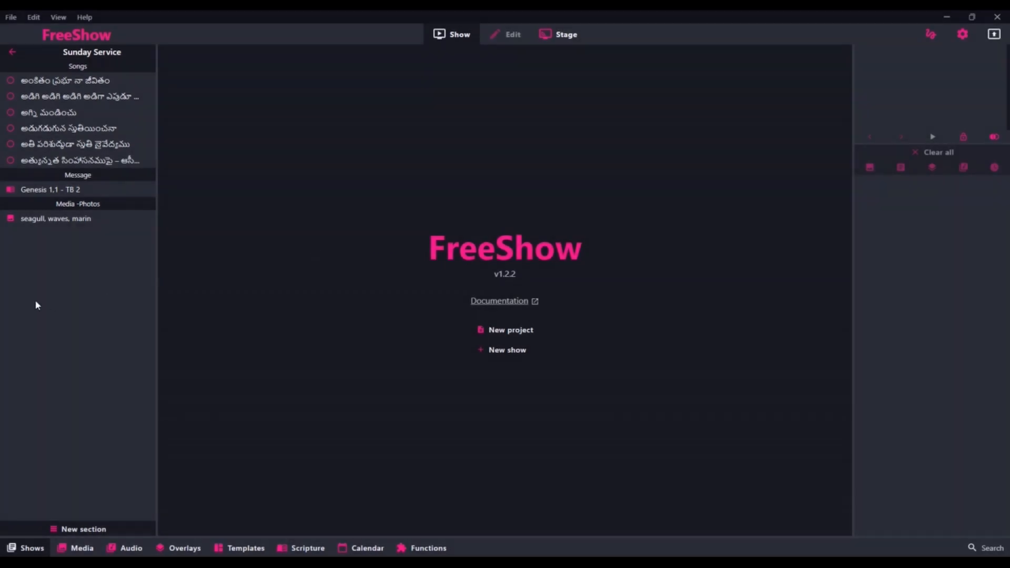
- Show the list of shows and add a new show category named Songs
left_click(34, 549)
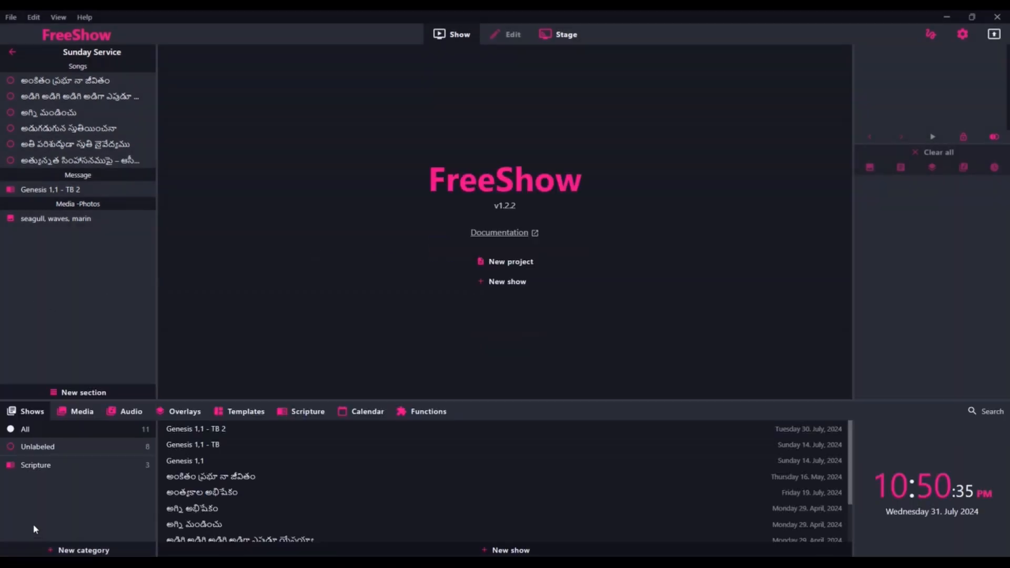
right_click(34, 467)
left_click(14, 493)
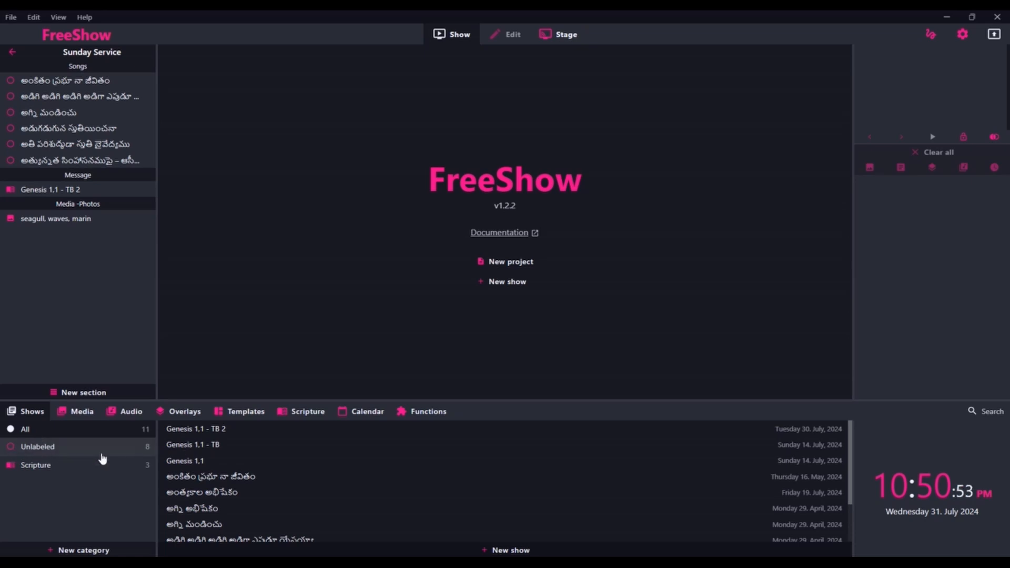
left_click(80, 552)
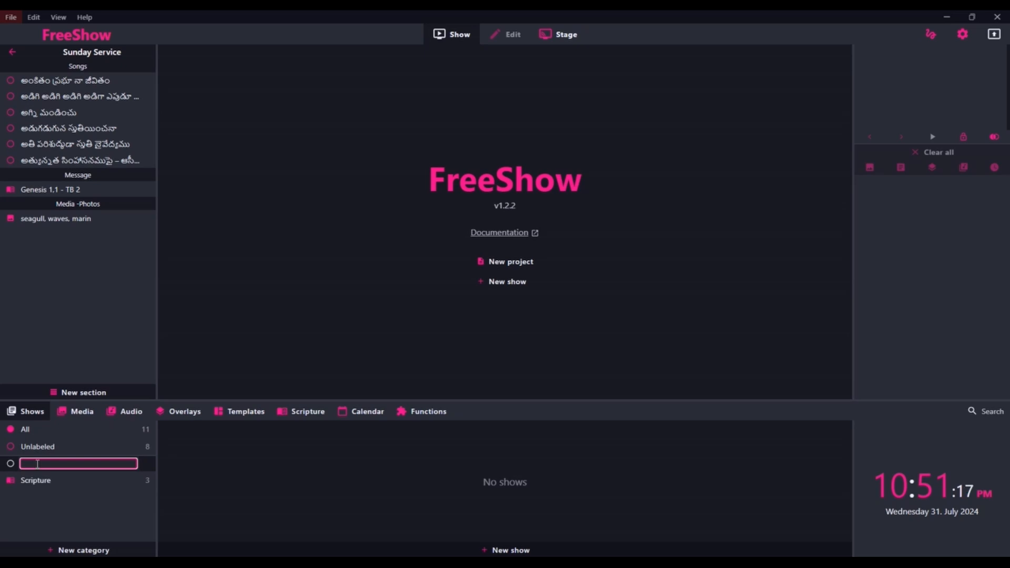
type("Songs")
key("Return")
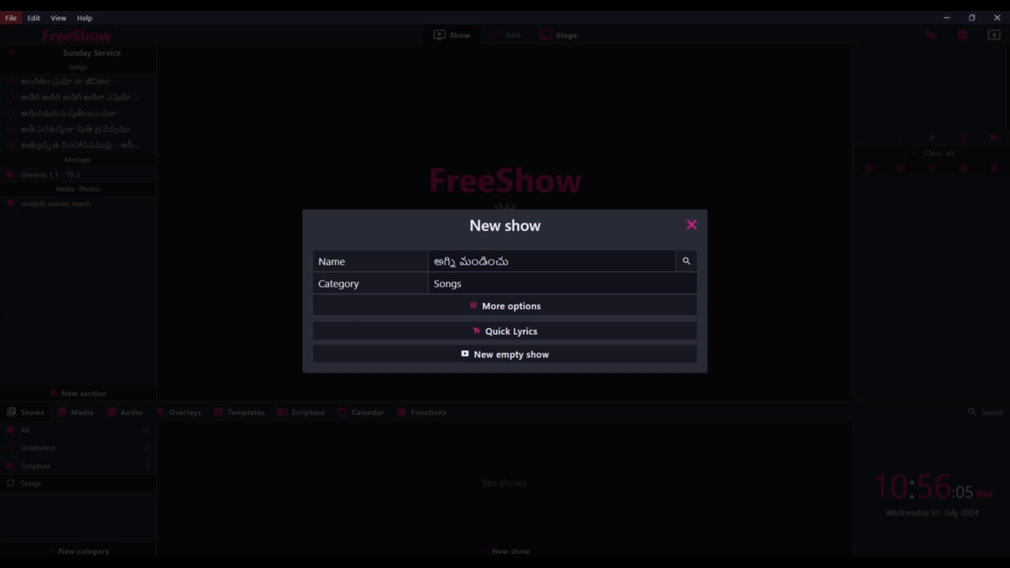
- Paste the song lyrics as quick lyrics for the new show అగ్ని మండించు in the Songs category, removing the trailing blank line
left_click(507, 334)
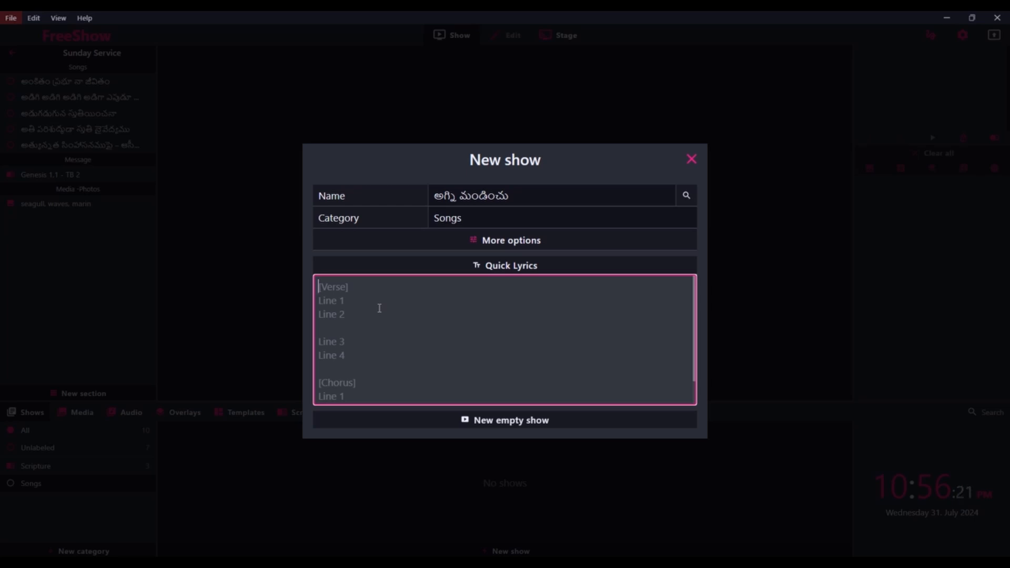
key("ctrl+v")
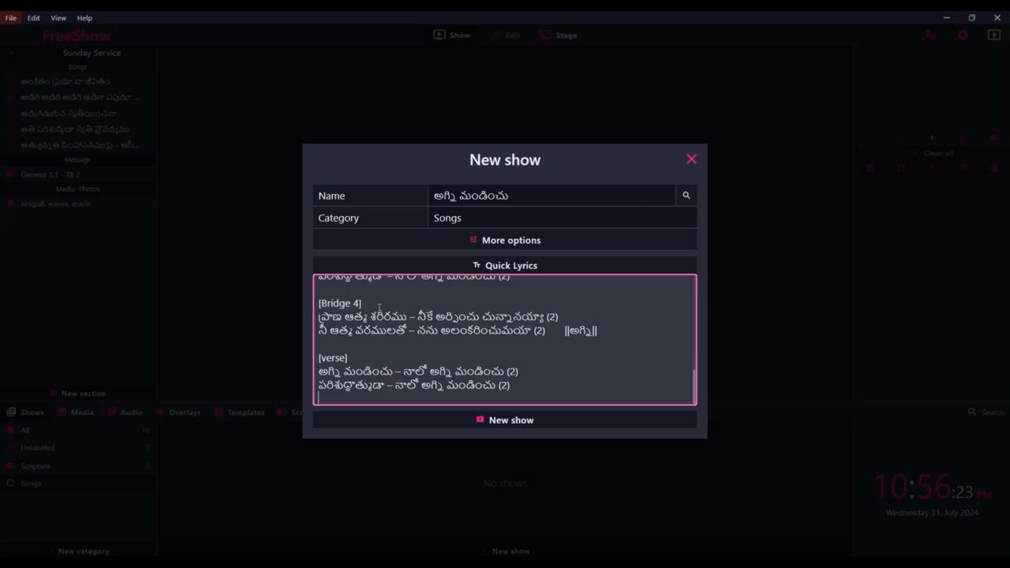
key("BackSpace")
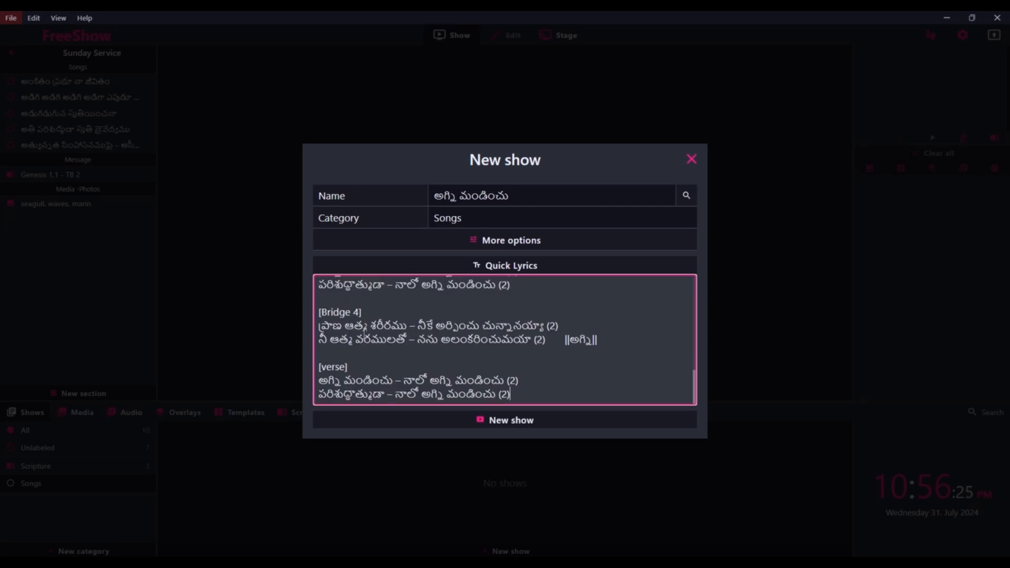
- Change every [verse] tag in the quick lyrics to [Verse] and create the show
scroll(374, 365, "up", 10)
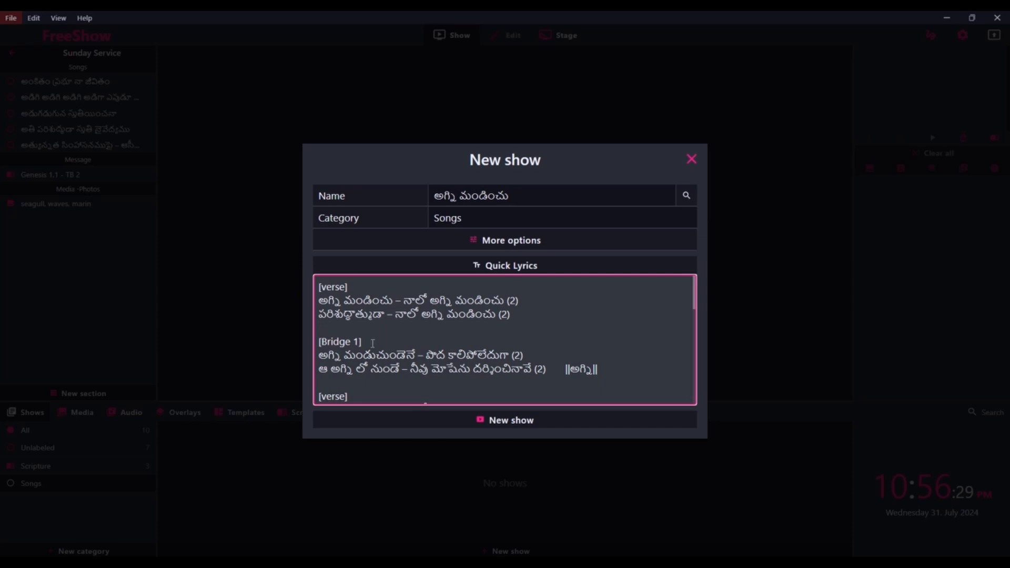
scroll(327, 348, "down", 1)
scroll(327, 344, "down", 1)
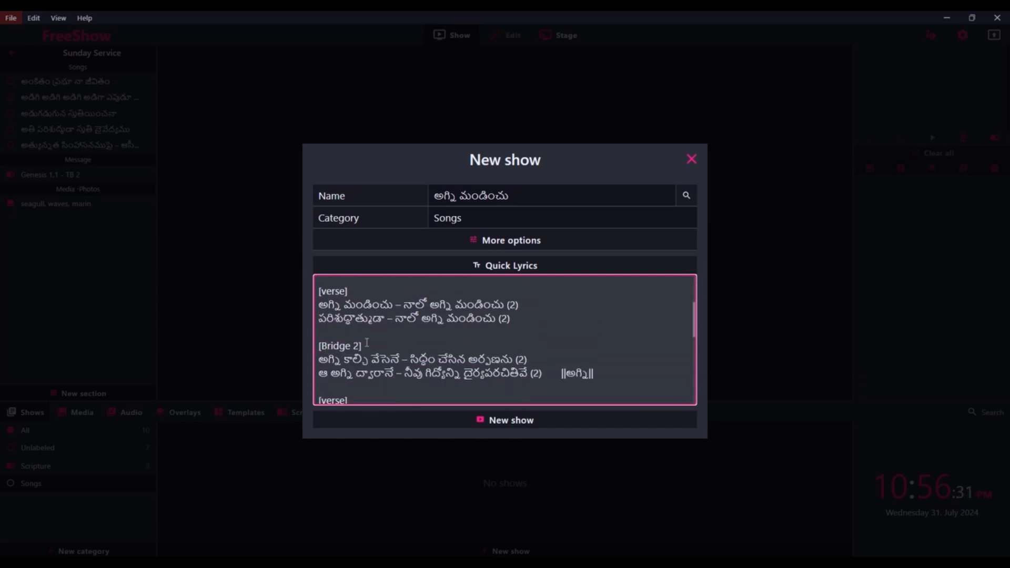
scroll(367, 342, "down", 2)
scroll(355, 350, "up", 1)
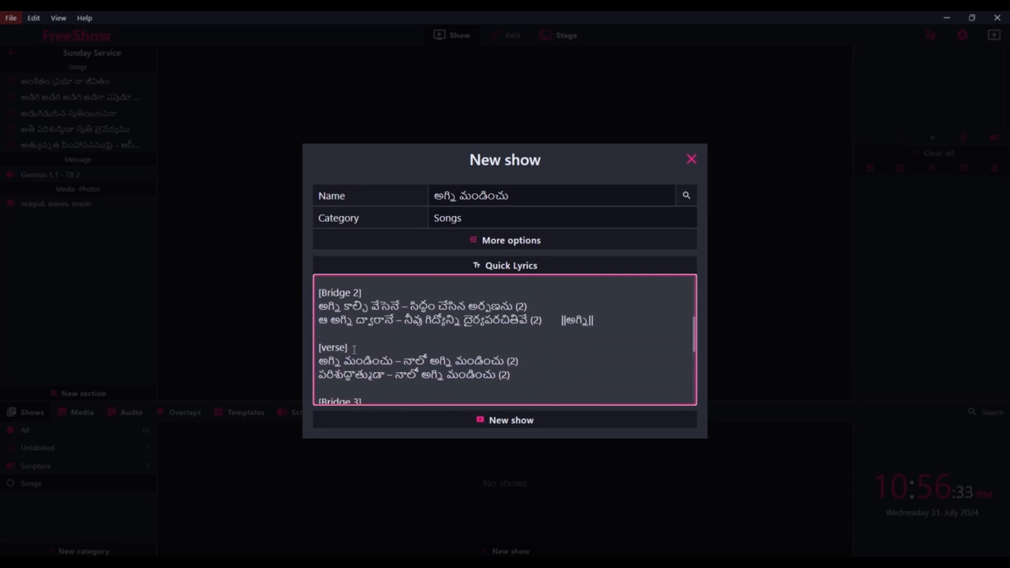
scroll(354, 349, "up", 2)
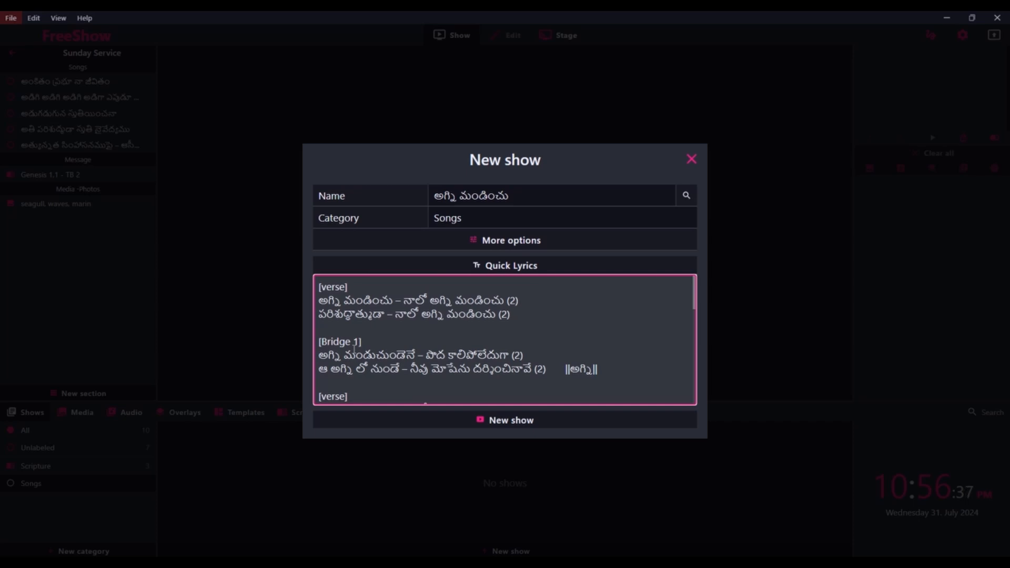
left_click(328, 290)
key("BackSpace")
type("V")
scroll(328, 290, "down", 1)
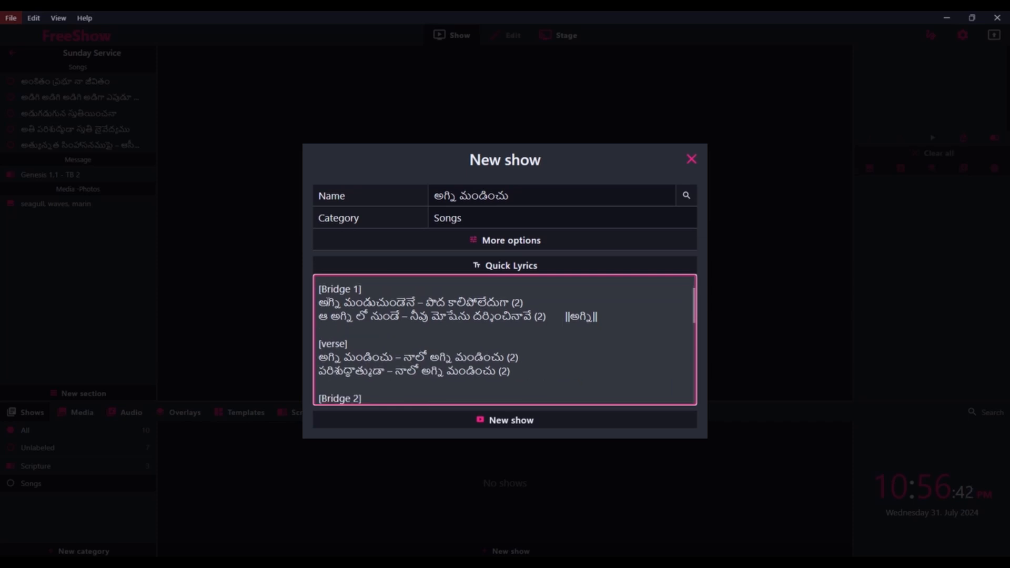
left_click(327, 343)
key("BackSpace")
type("V")
scroll(327, 344, "down", 2)
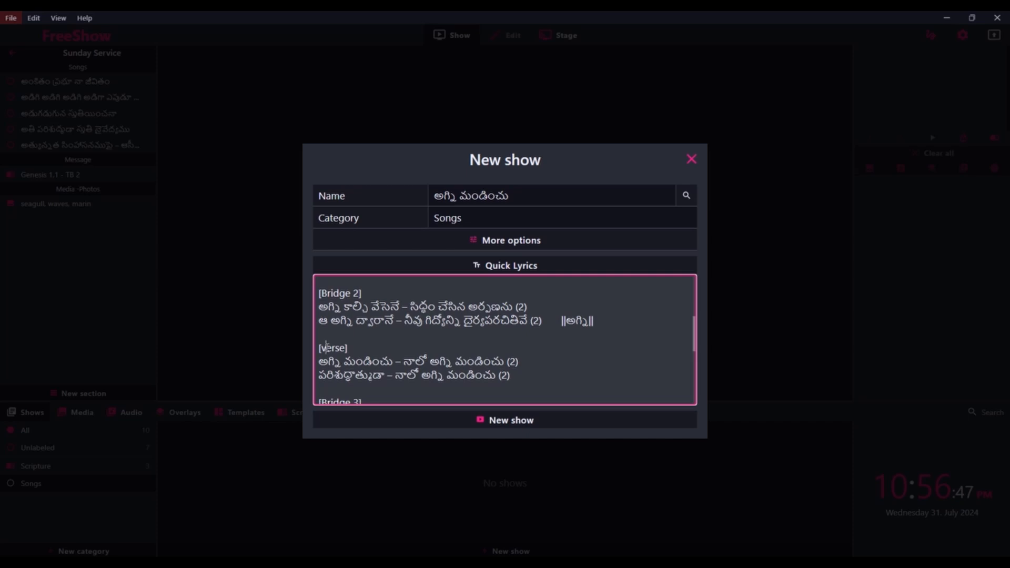
left_click(327, 347)
key("BackSpace")
type("V")
scroll(327, 346, "down", 3)
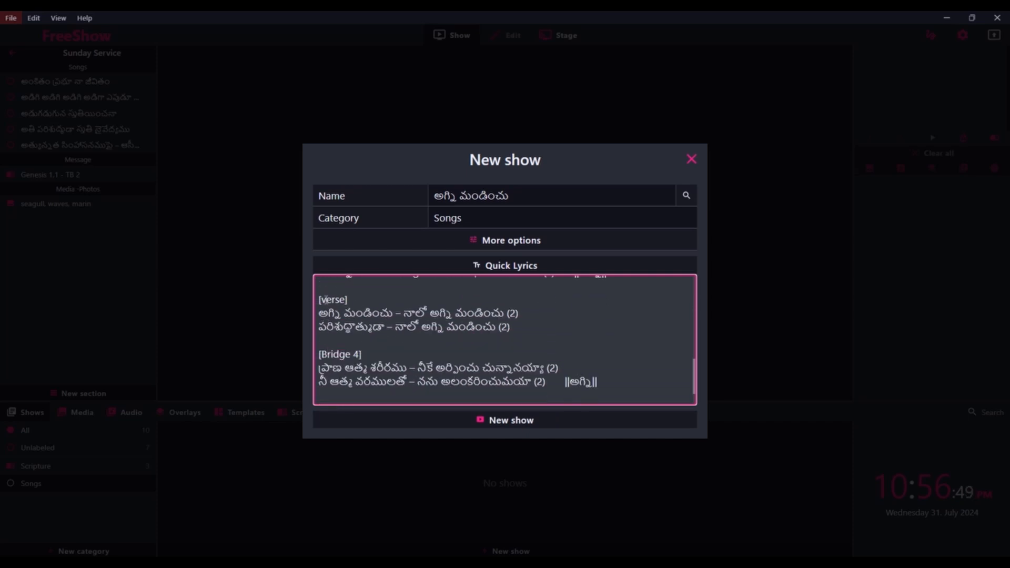
left_click(326, 300)
key("BackSpace")
type("V")
scroll(326, 300, "down", 1)
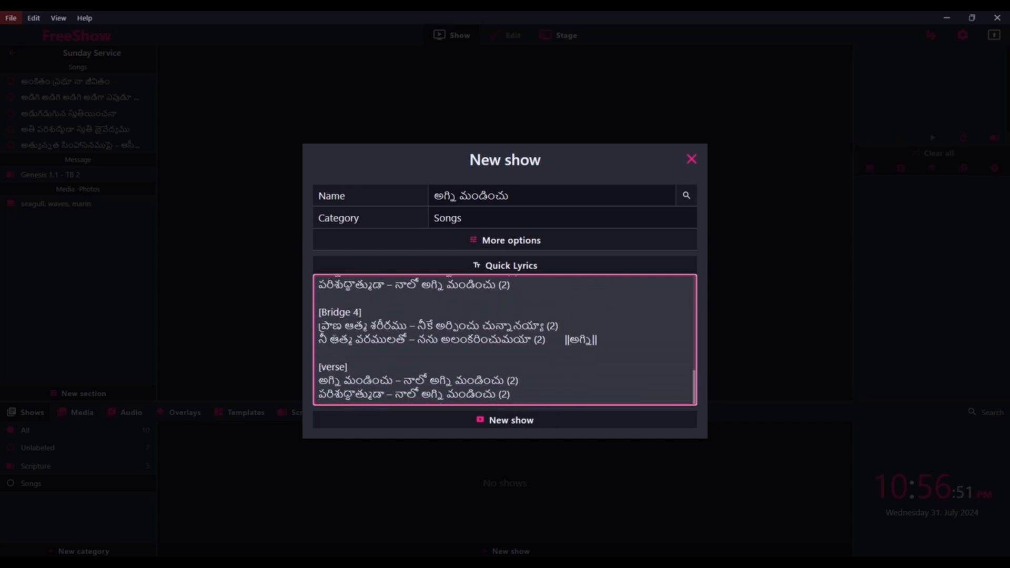
left_click(325, 364)
key("BackSpace")
type("V")
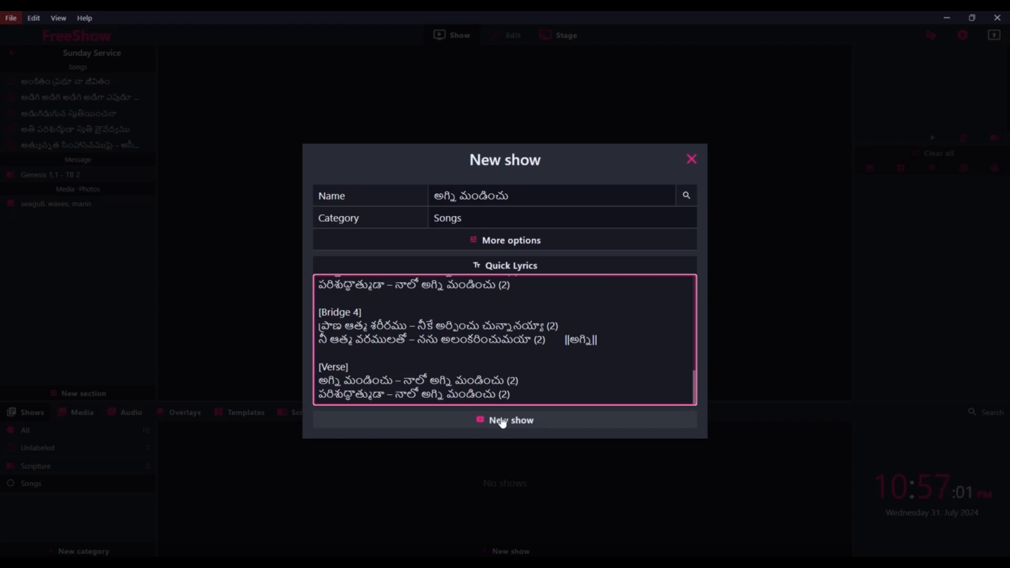
left_click(502, 425)
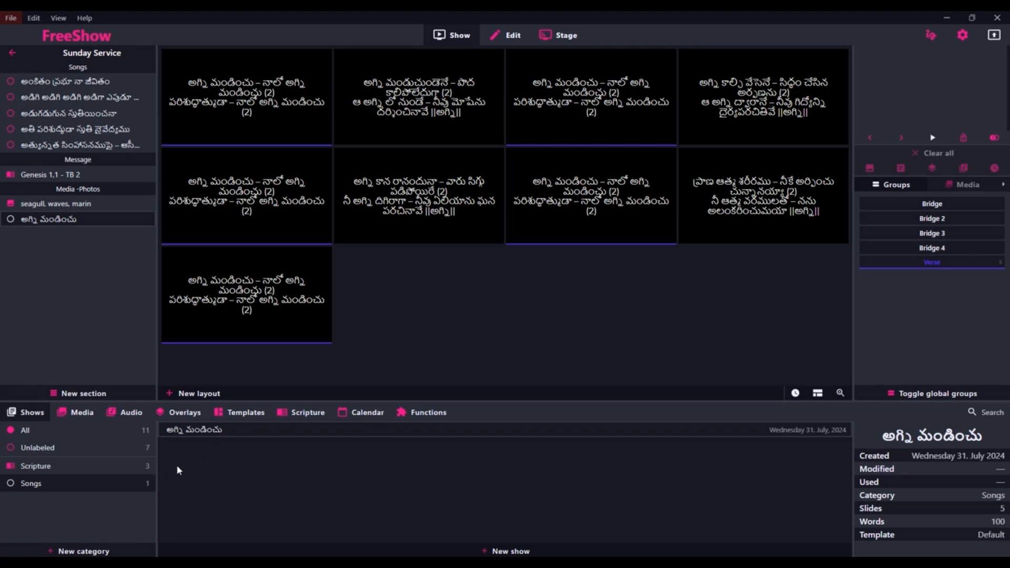
- Display shows from all categories and look through the full list
left_click(28, 431)
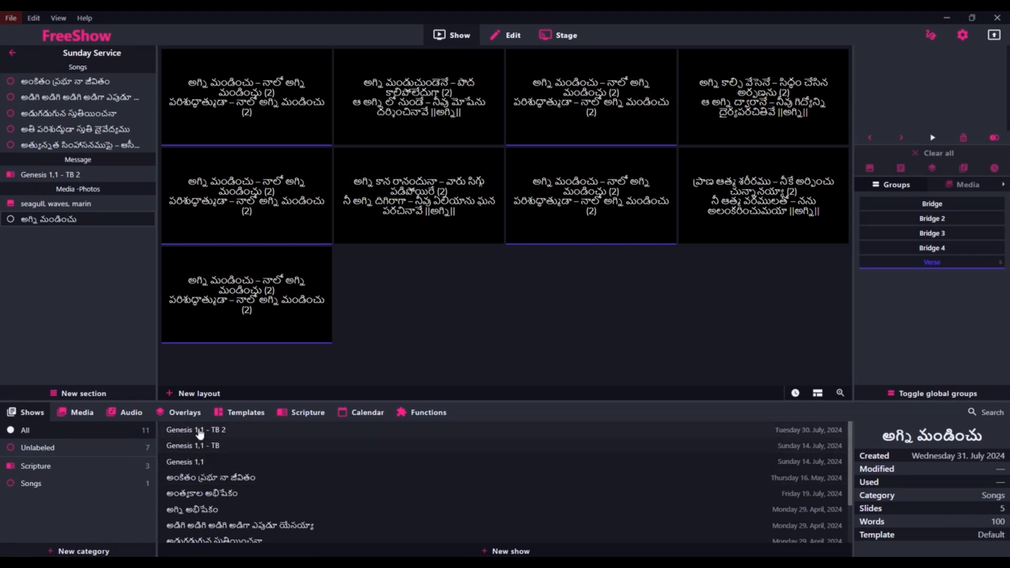
scroll(202, 500, "down", 3)
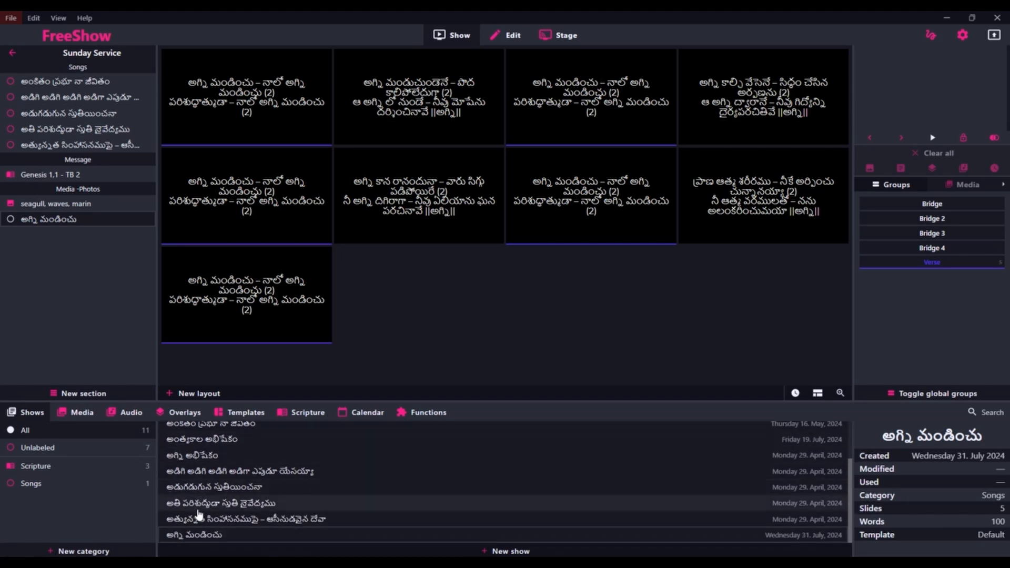
scroll(193, 496, "up", 3)
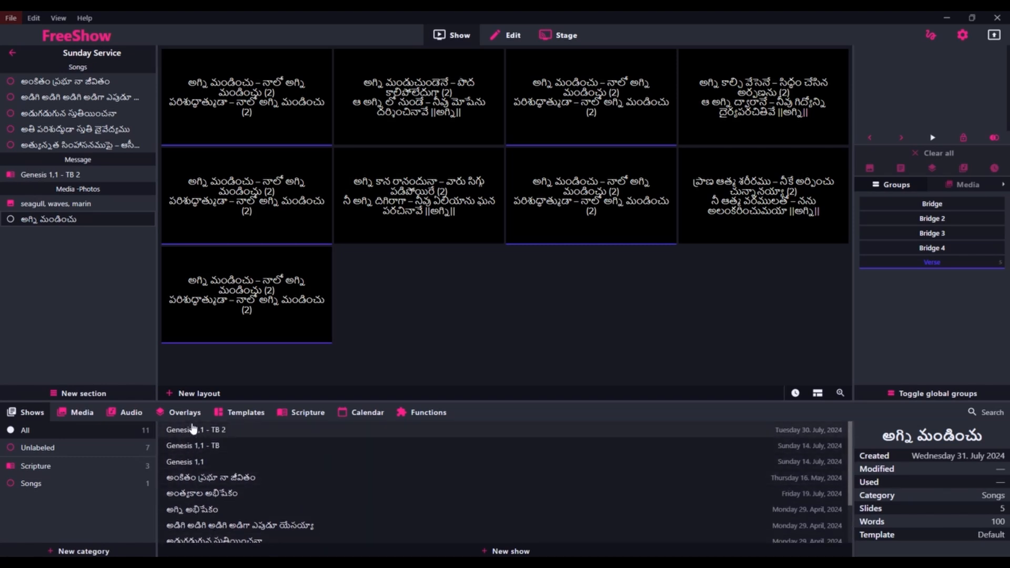
scroll(194, 506, "down", 3)
scroll(193, 502, "up", 3)
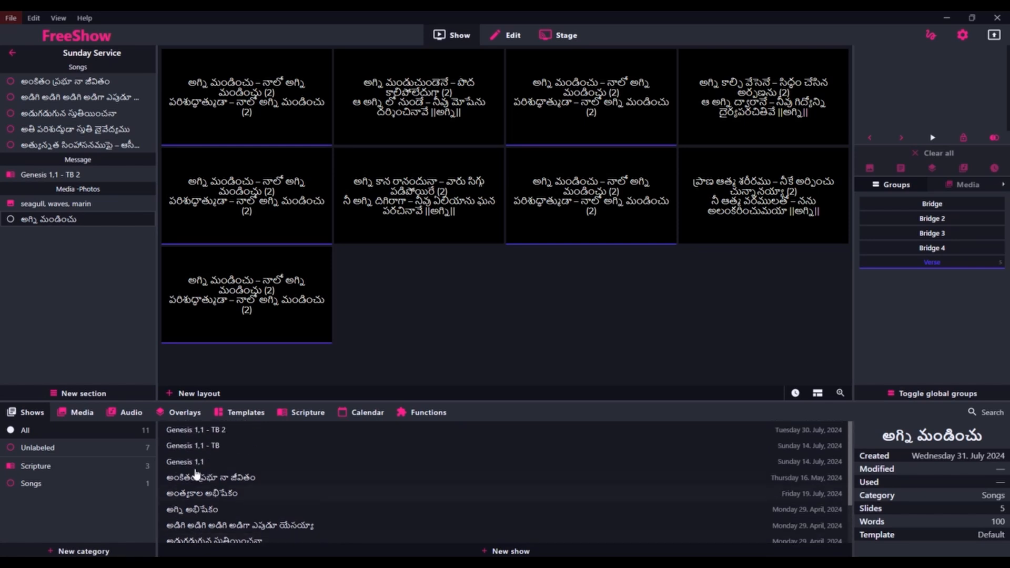
scroll(190, 504, "down", 3)
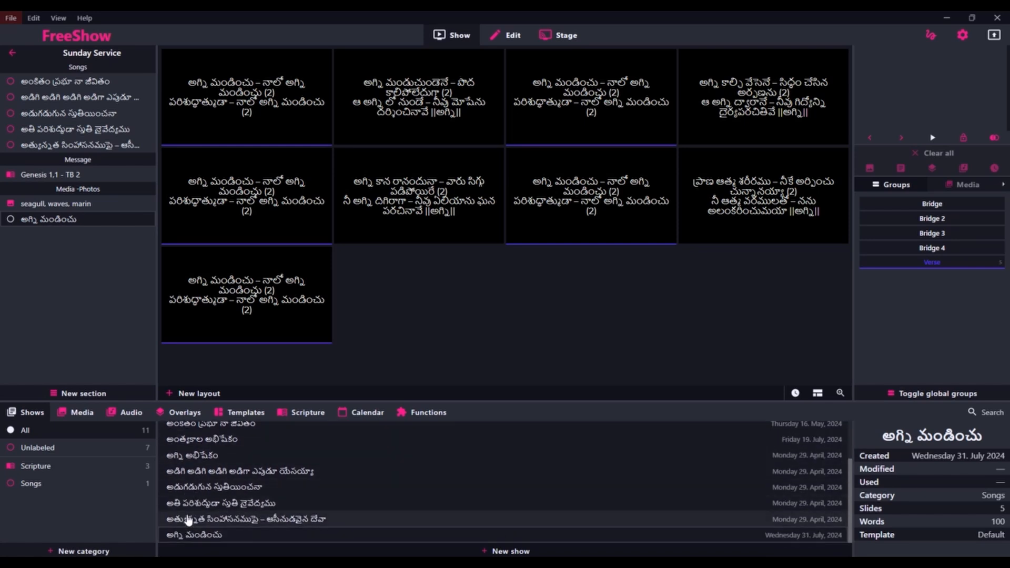
- Change the Songs category's icon to the open book with a raised page
left_click(12, 489)
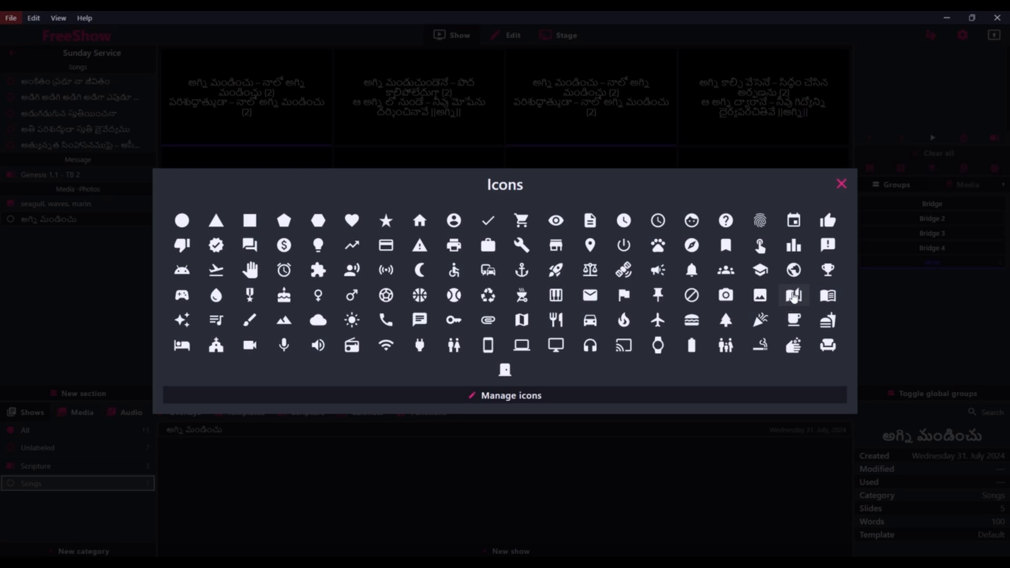
left_click(795, 295)
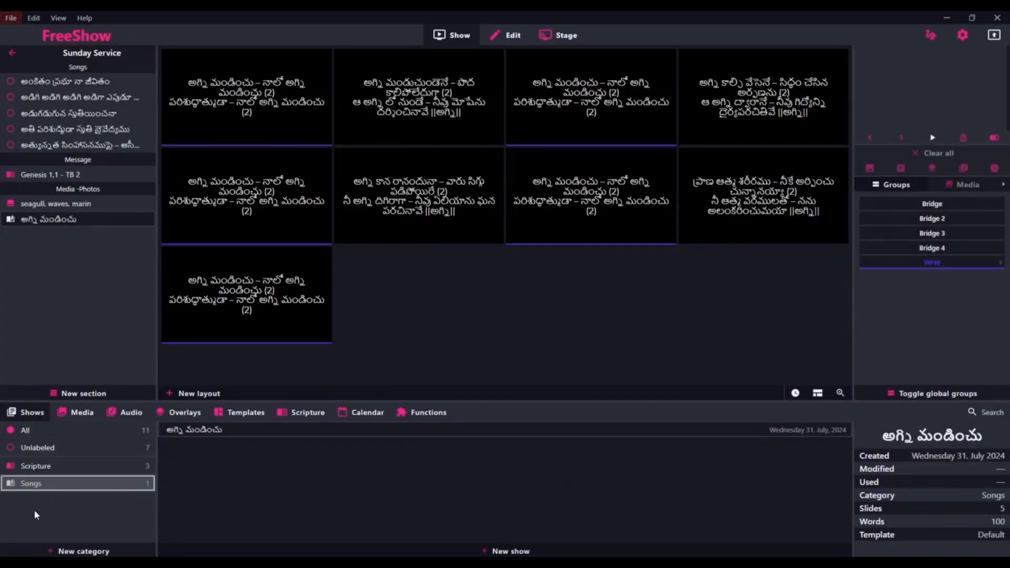
- Add another show category named Easter Songs
left_click(63, 552)
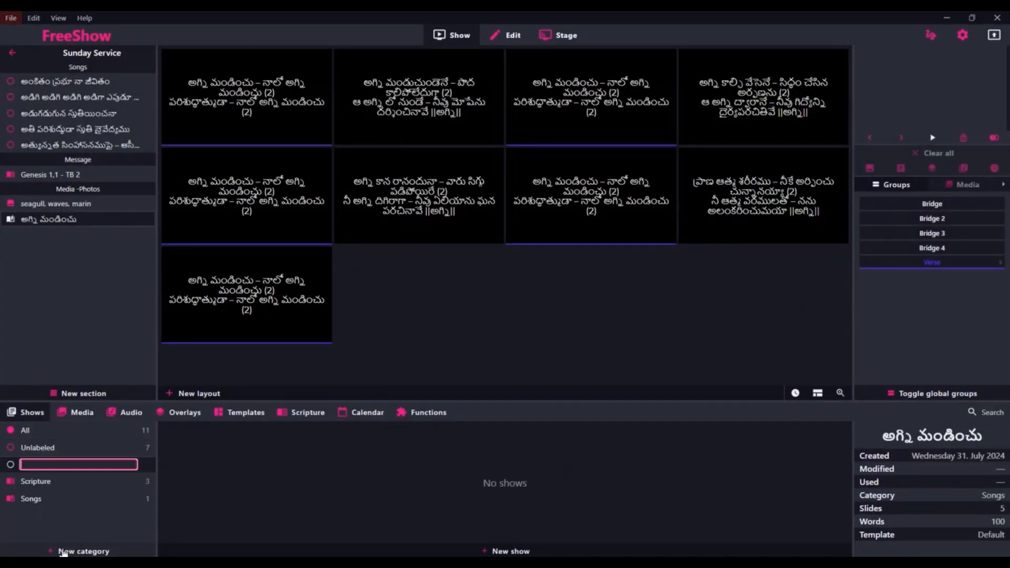
type("Easter")
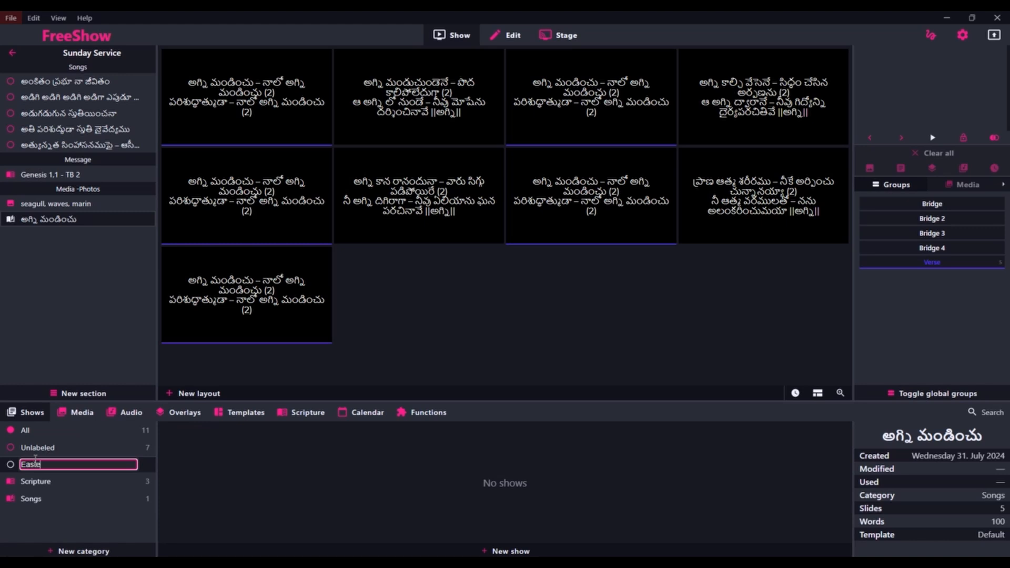
type(" Songs")
key("Return")
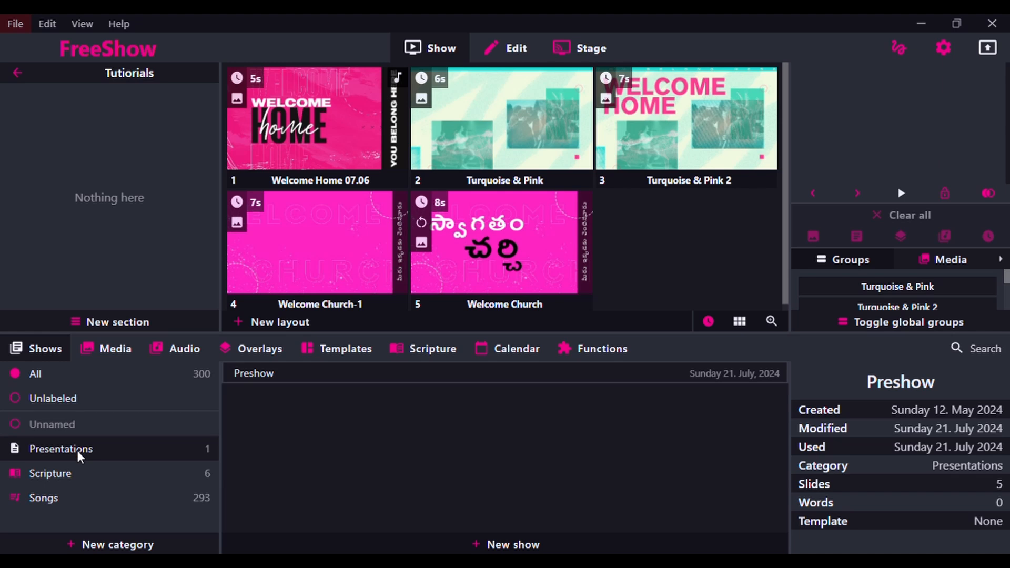
- Open the Preshow show from the Presentations category and output its first slide, Welcome Home 07.06
left_click(286, 371)
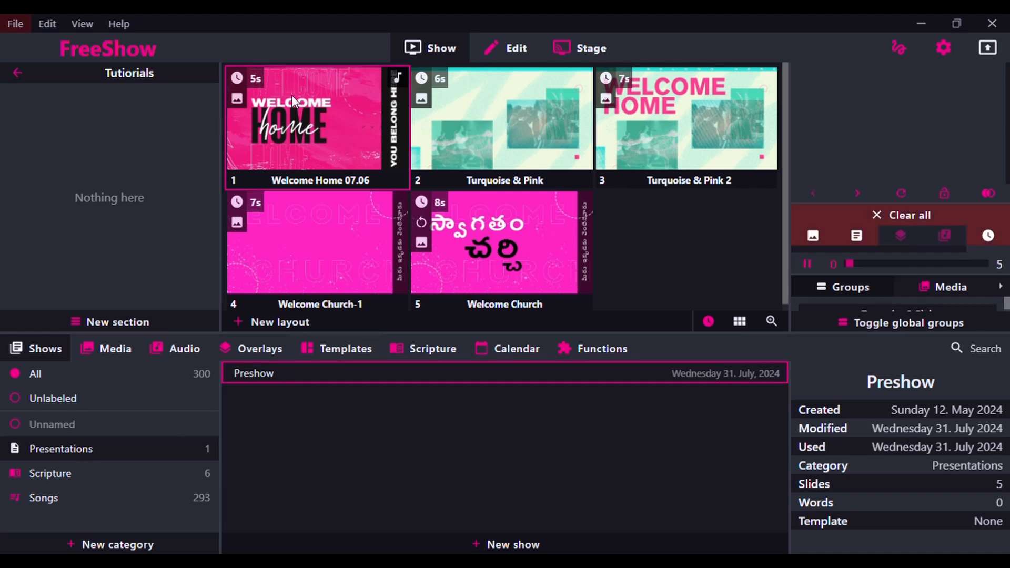
left_click(301, 123)
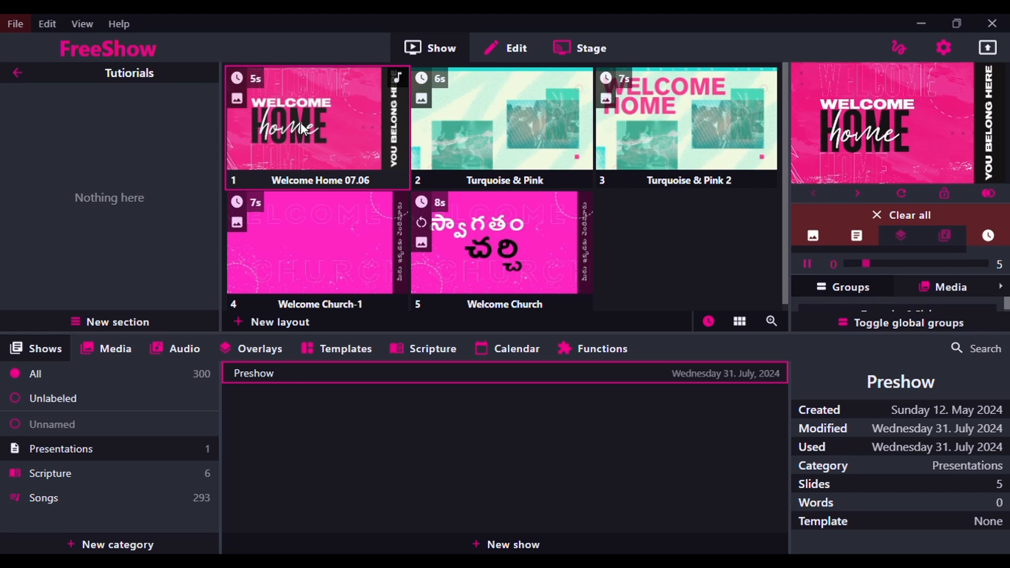